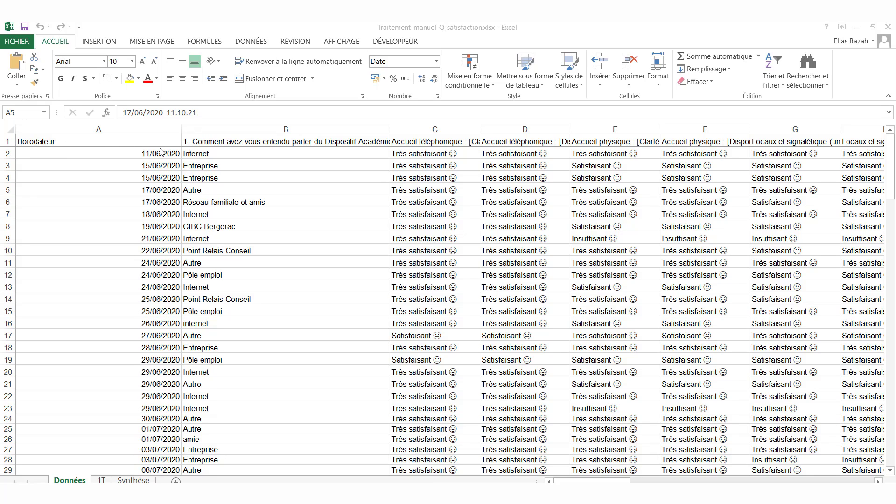
Step: Review the Données sheet's column headers: Horodateur, question 1 on hearing about the DAVA, and Accueil téléphonique
click(251, 141)
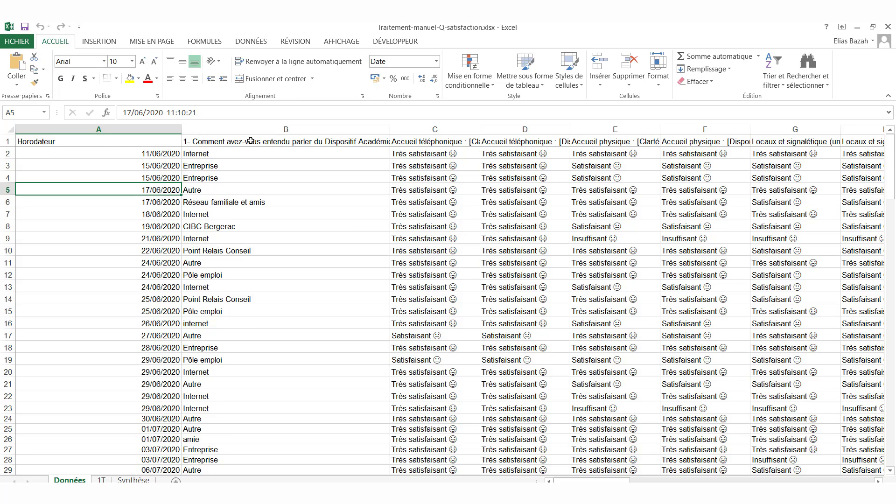
click(165, 143)
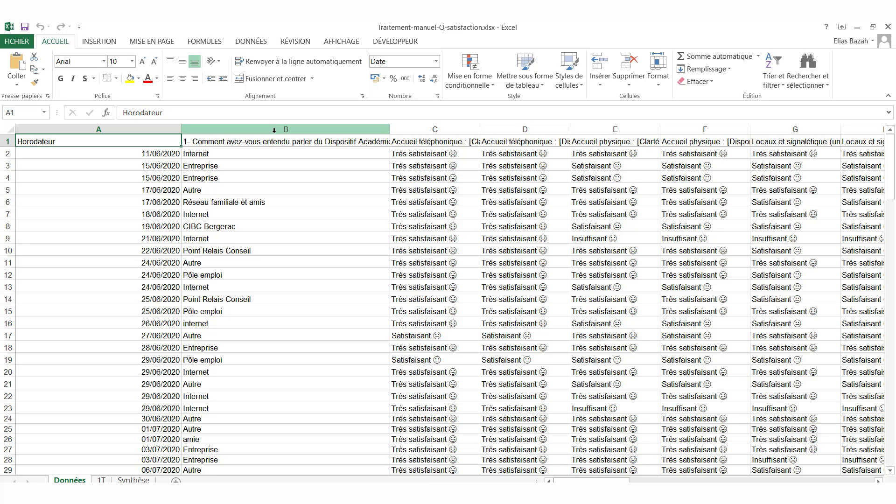
click(265, 145)
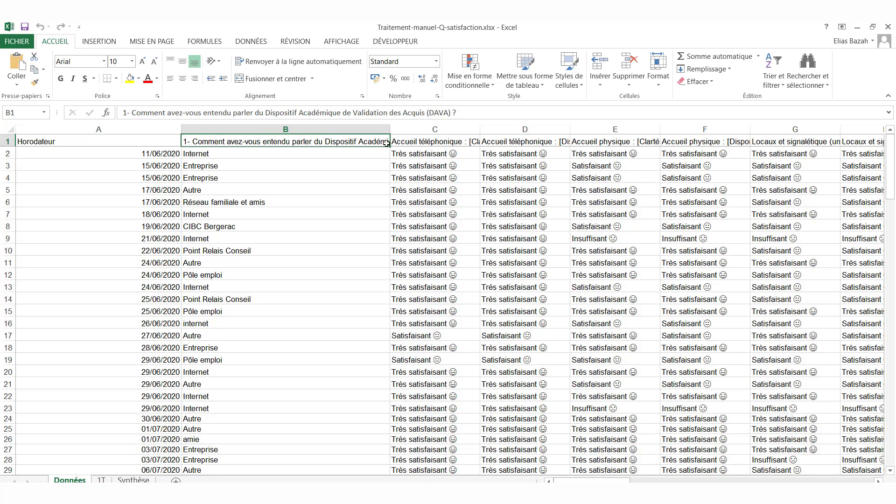
click(402, 142)
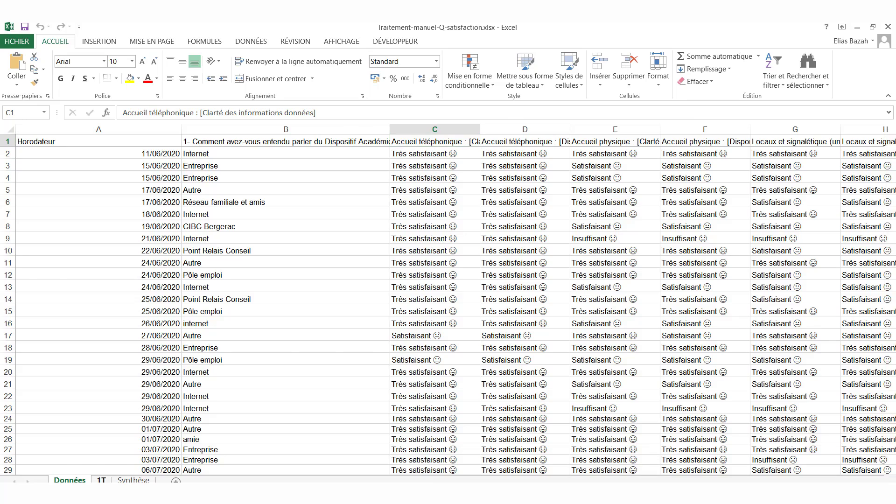
Step: Inspect the first extraction criteria area A3:C7 at the start of the 1T sheet
key(ctrl+Page_Down)
scroll(169, 423, up, 2)
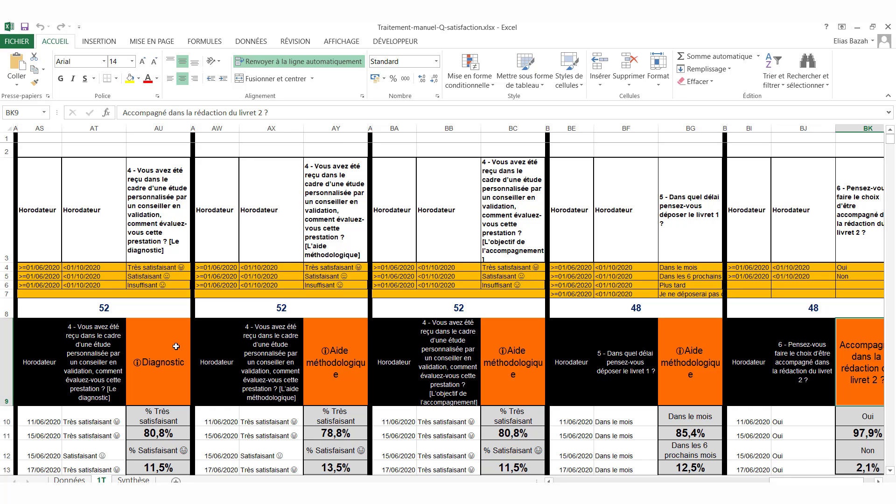
key(Home)
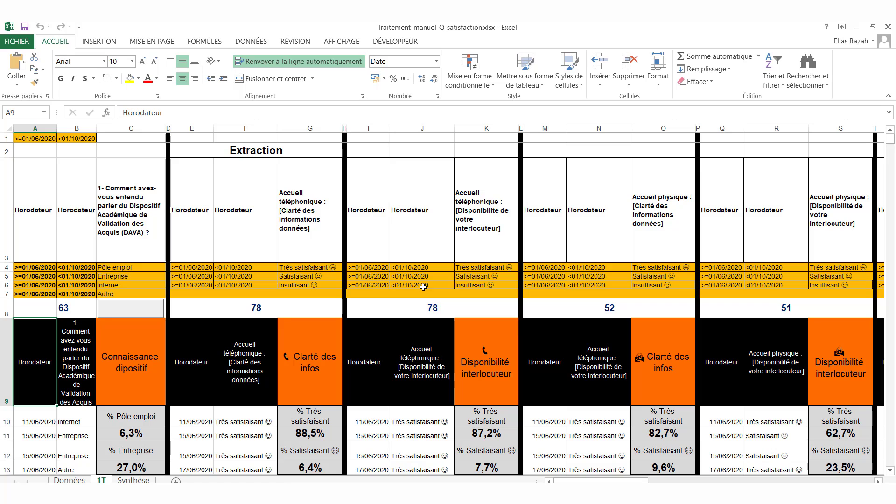
drag(397, 286, 191, 290)
click(32, 202)
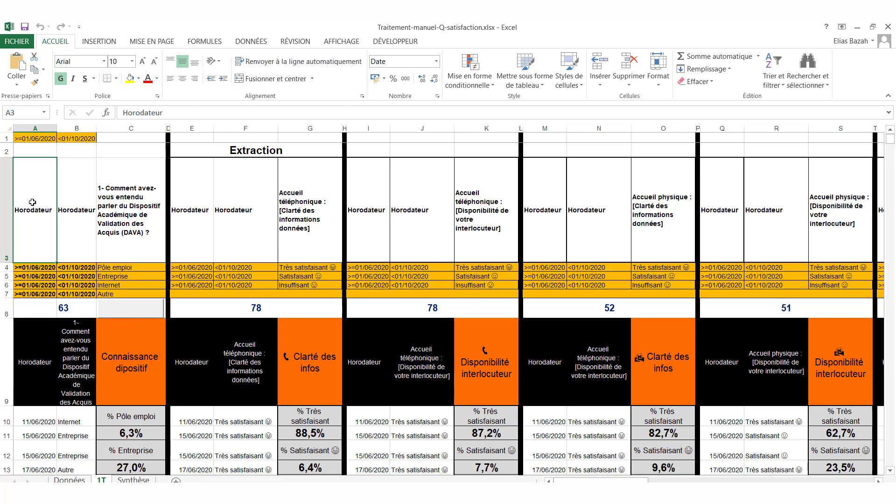
drag(28, 202, 141, 291)
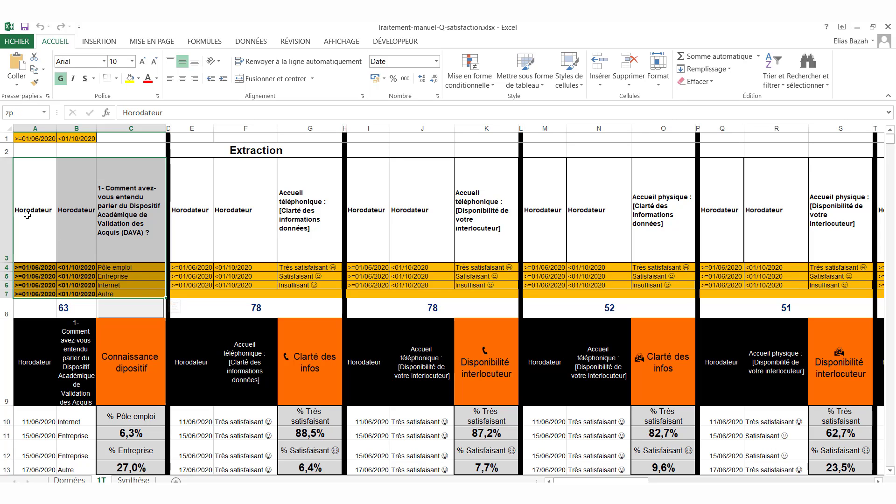
Step: Check the Horodateur header in A1 of the Données sheet against the 1T criteria header
click(70, 480)
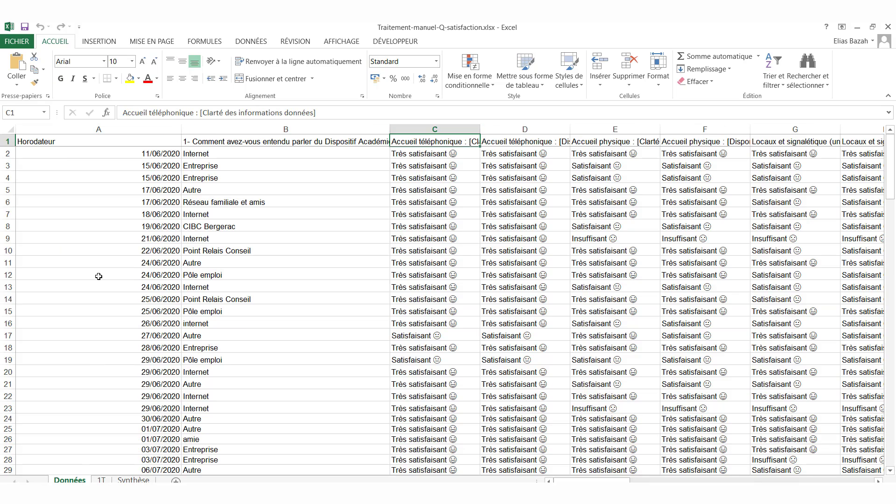
click(66, 138)
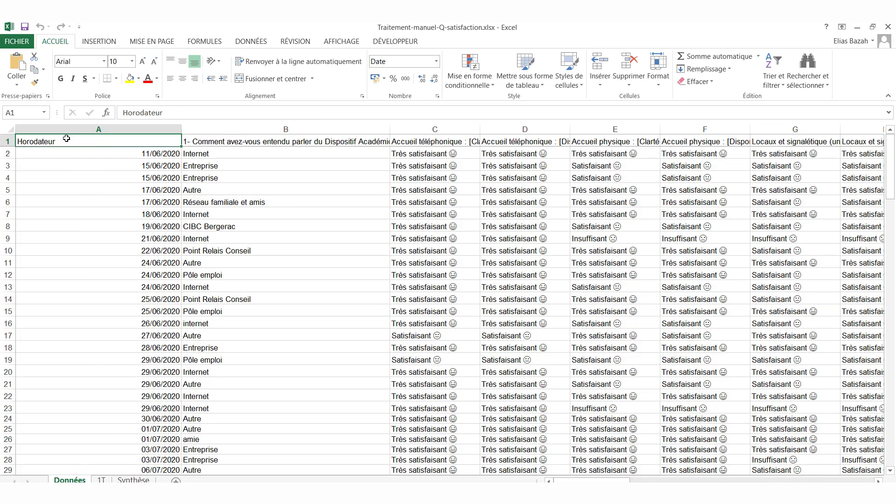
click(102, 479)
Step: Compare the question 1 criteria in C4:C7 of the 1T sheet with the answers in column B of Données
click(138, 199)
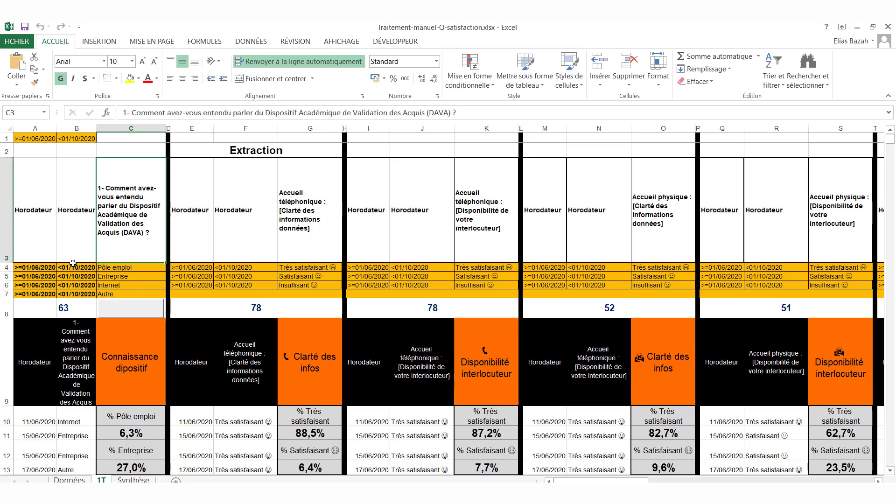
drag(120, 267, 120, 295)
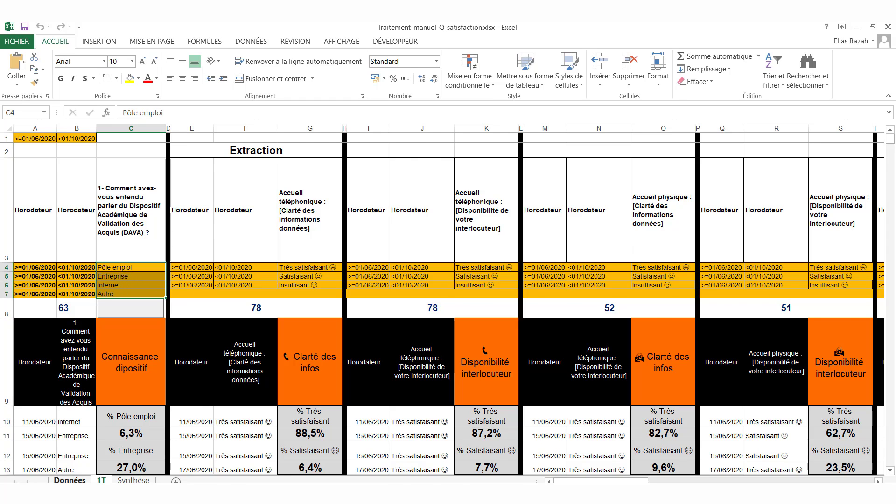
click(70, 480)
drag(206, 153, 225, 398)
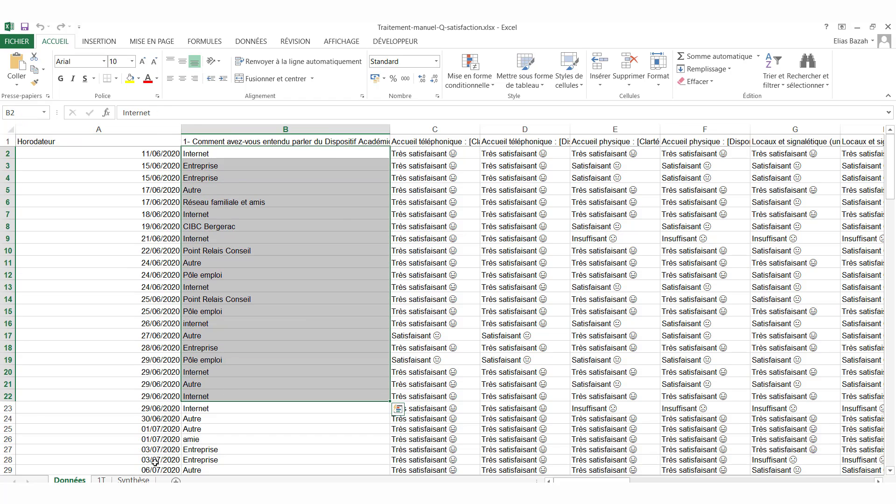
click(102, 480)
Step: Compare the question 1 header in C3 of the 1T sheet with the full header text in B1 of Données
click(126, 206)
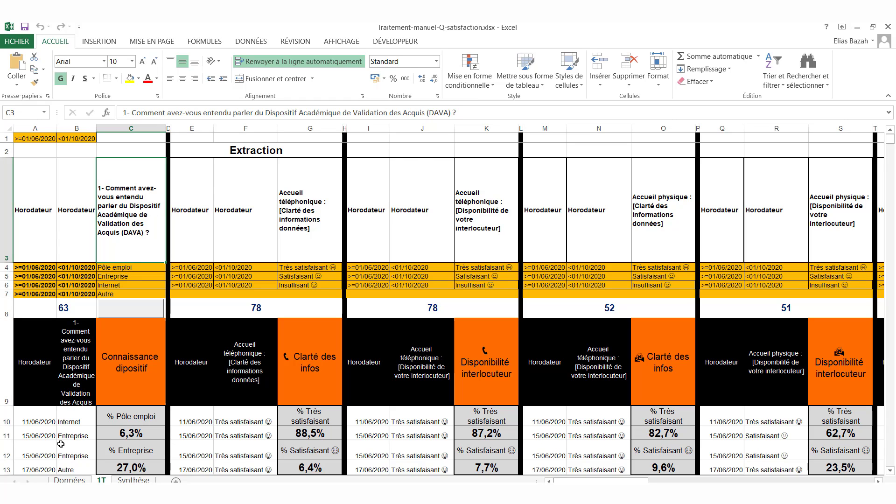
click(69, 480)
click(286, 138)
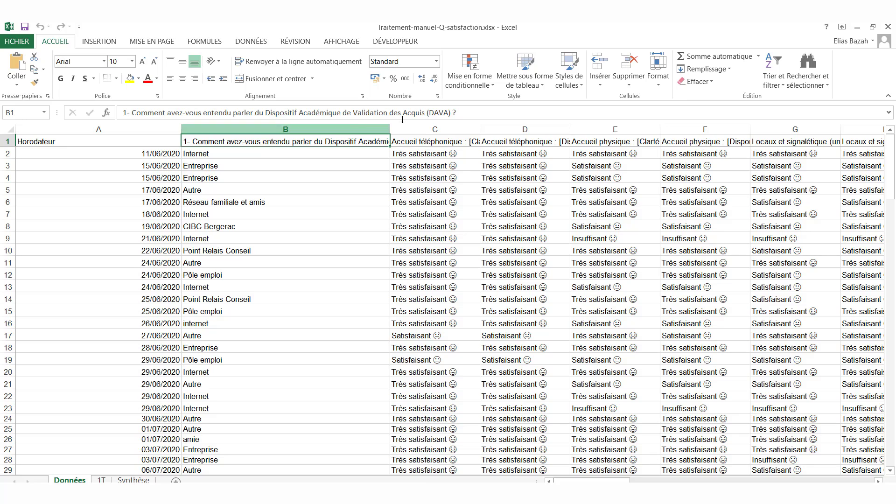
click(464, 112)
shift+click(118, 112)
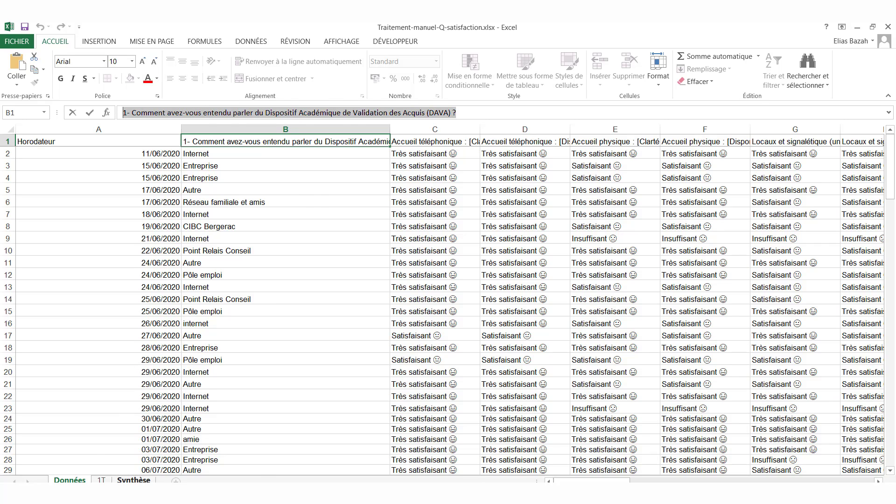
click(101, 480)
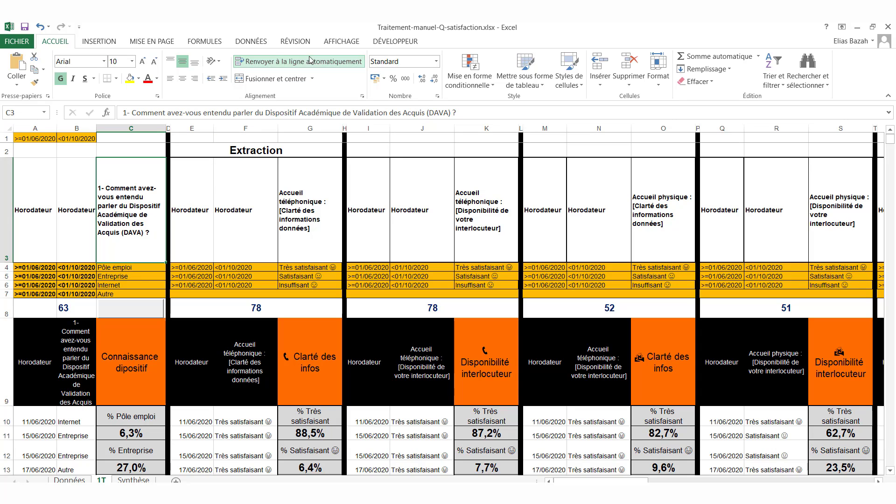
Step: Start an advanced filter on the 1T sheet with dava as the list range
click(245, 44)
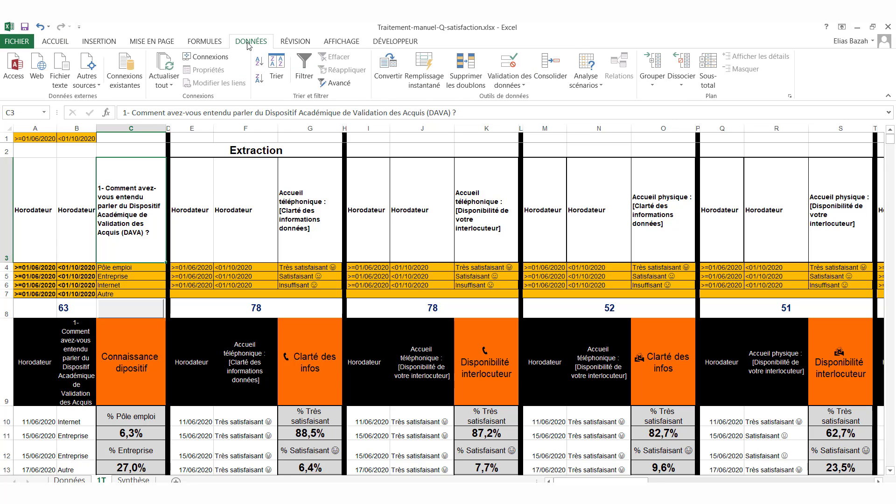
click(334, 85)
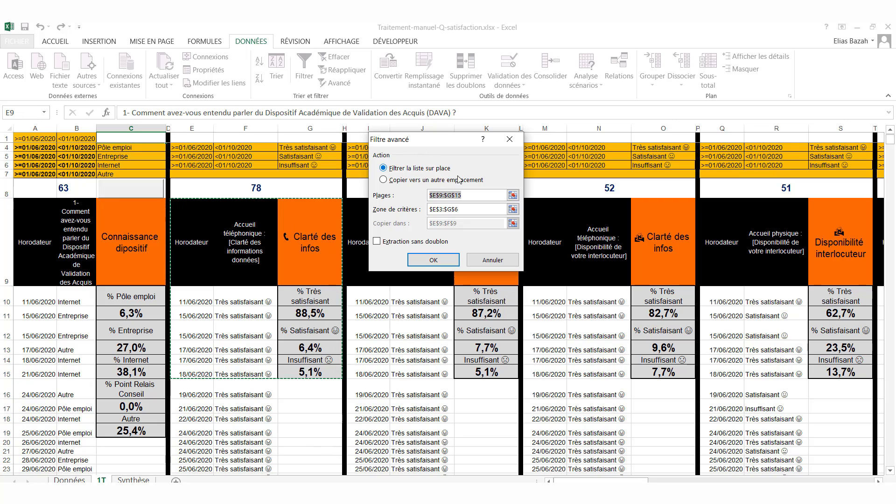
text(d)
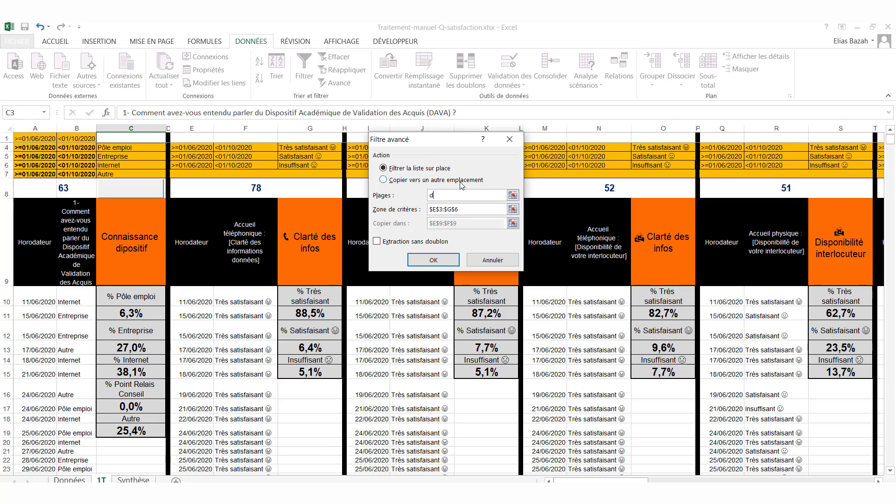
text(ada)
key(BackSpace)
key(BackSpace)
text(va)
Step: Set the advanced filter's criteria range to A3:C7 of the 1T sheet, the named range zp
click(513, 210)
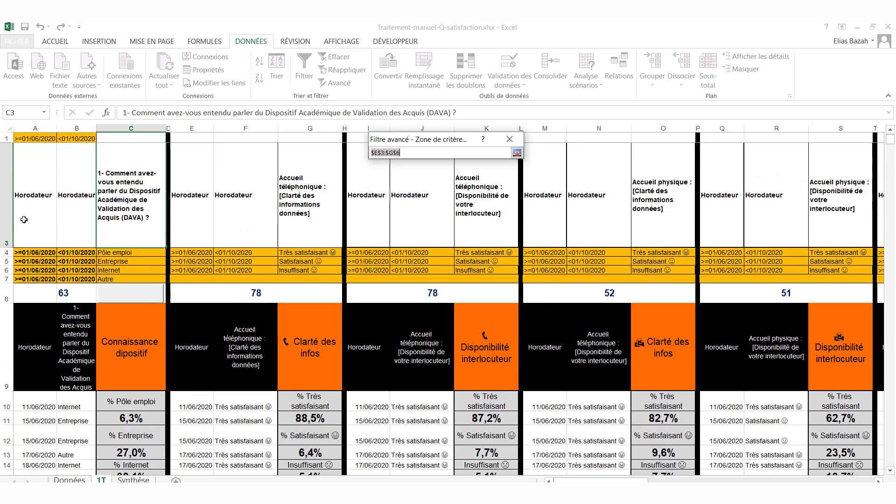
click(23, 220)
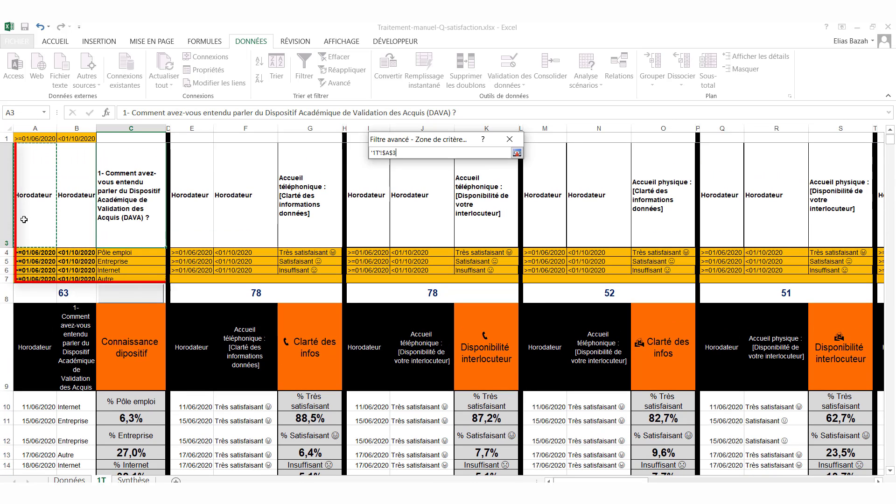
drag(24, 219, 133, 276)
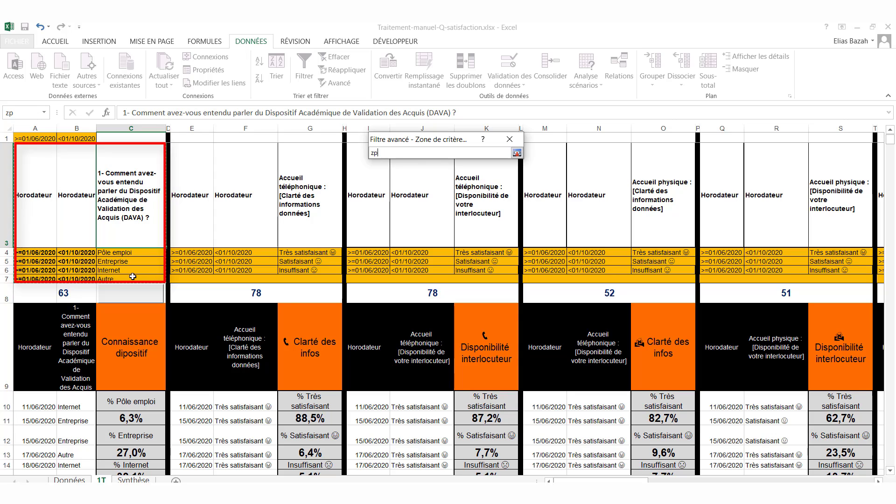
key(Return)
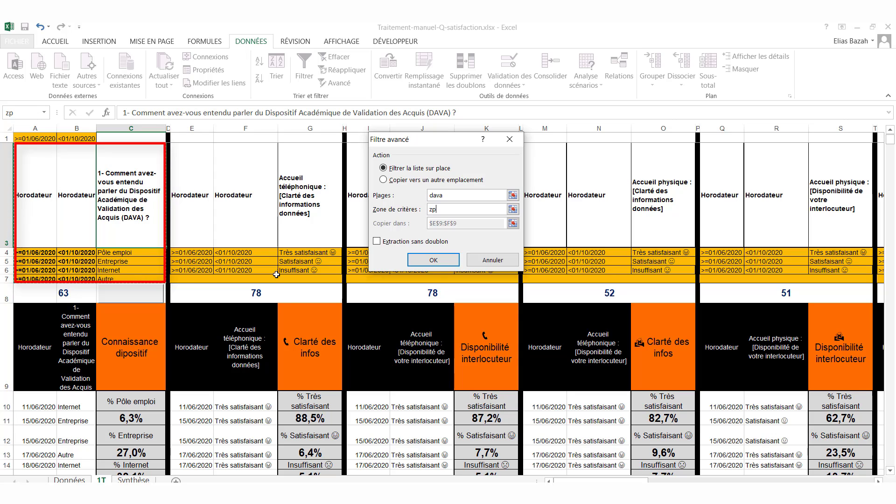
Step: Have the filter copy its results to another location, using the headers A9:B9 (zd) as destination, and run it
click(428, 182)
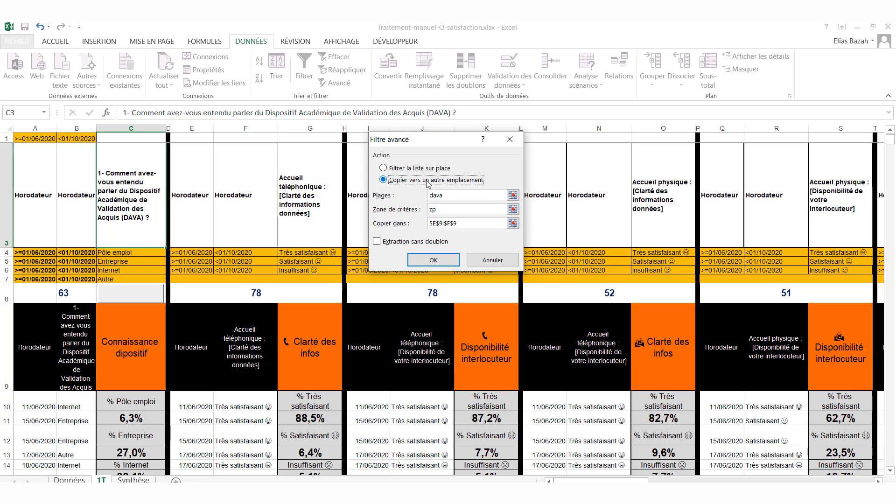
click(513, 224)
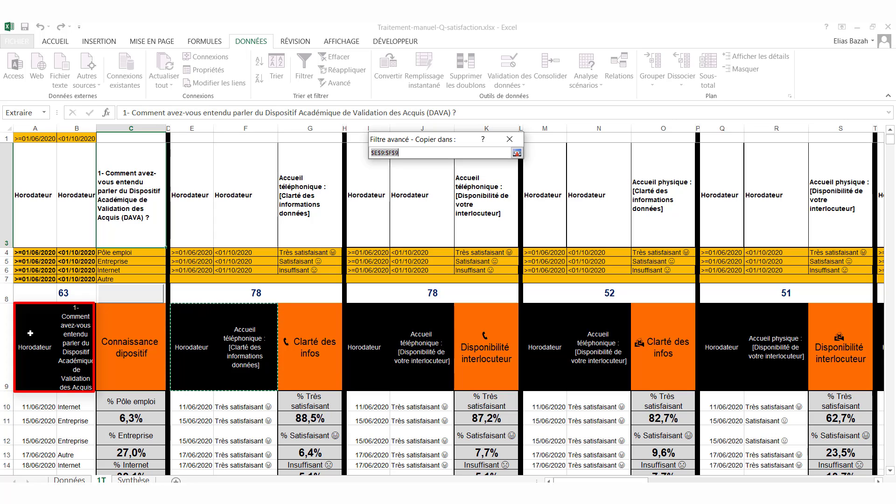
drag(30, 334, 68, 335)
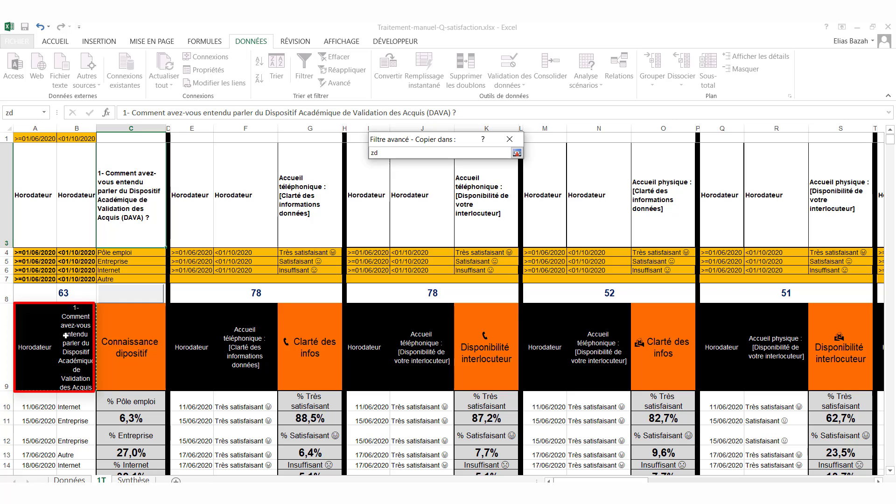
key(Return)
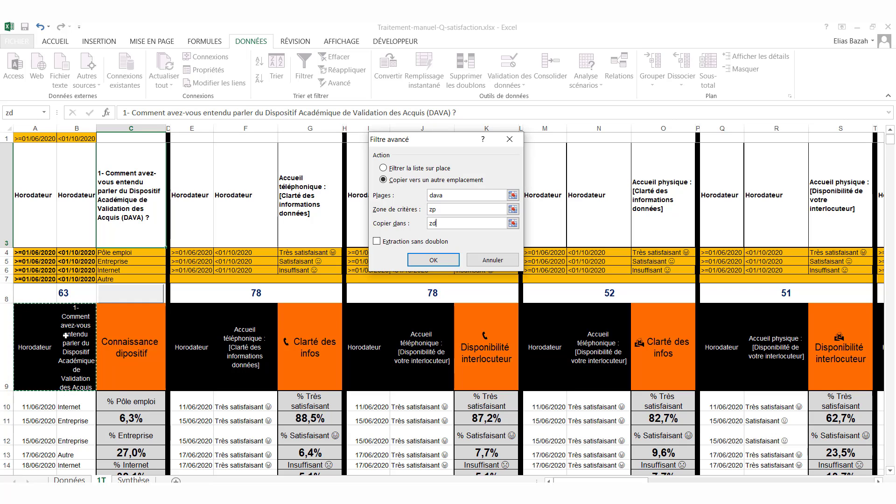
click(432, 260)
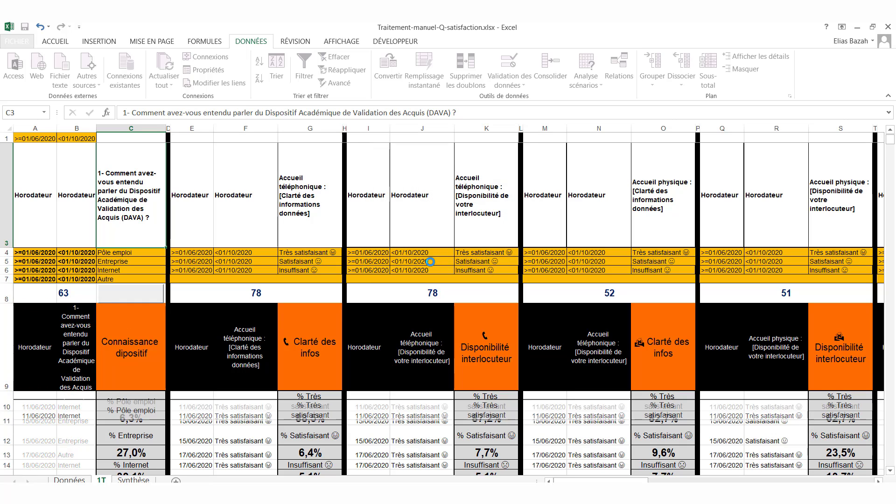
Step: Clear the extracted rows E10:F26 in the telephone reception Clarté des infos block
drag(195, 416, 232, 447)
key(Delete)
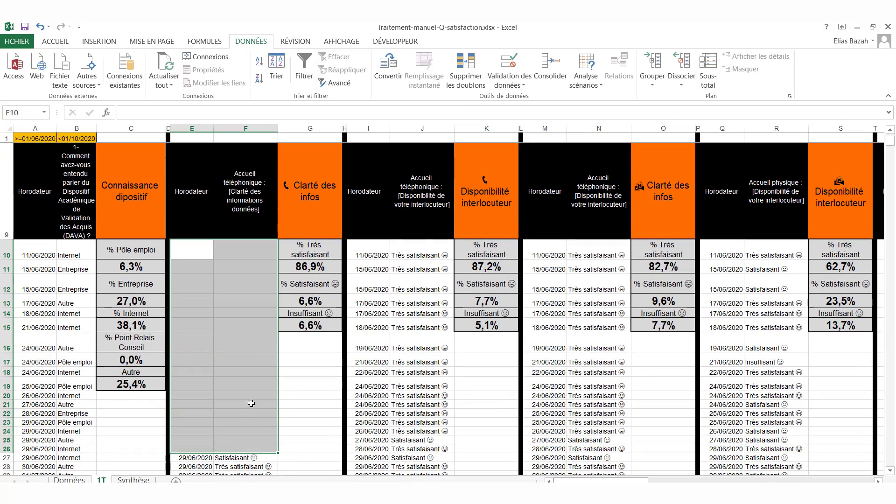
Step: Start an advanced filter for the telephone Clarté des infos block with dava as the list range and '1T'!E3:G6 as the criteria range
scroll(255, 369, up, 3)
click(255, 302)
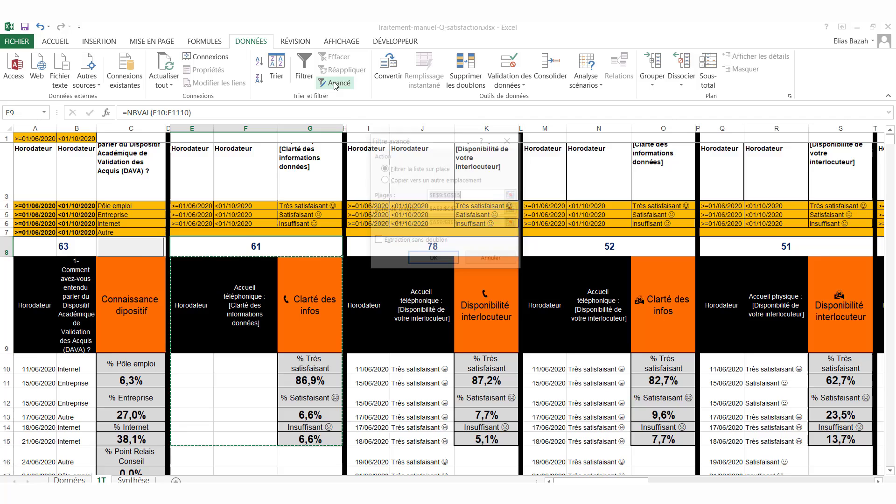
click(335, 83)
drag(465, 132, 558, 120)
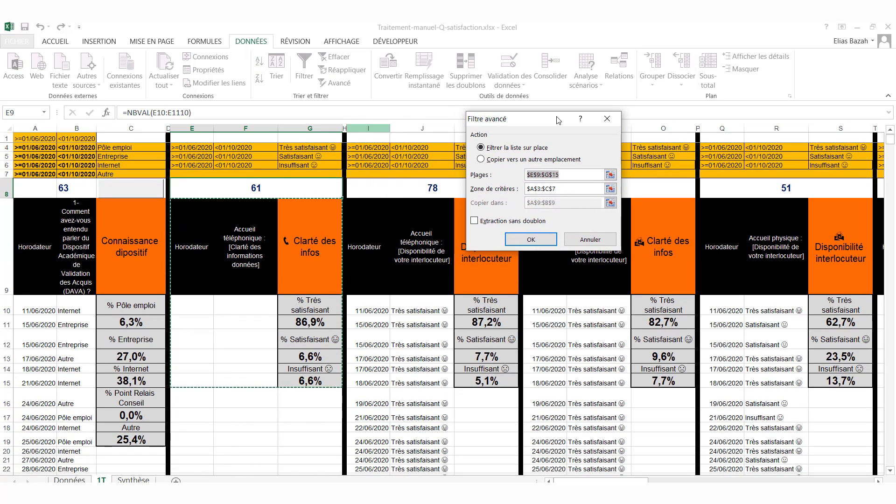
text(dava)
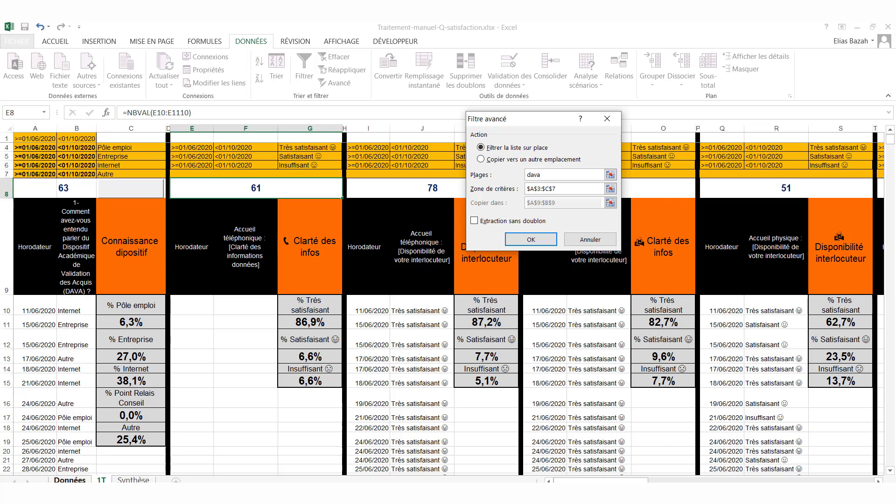
click(70, 480)
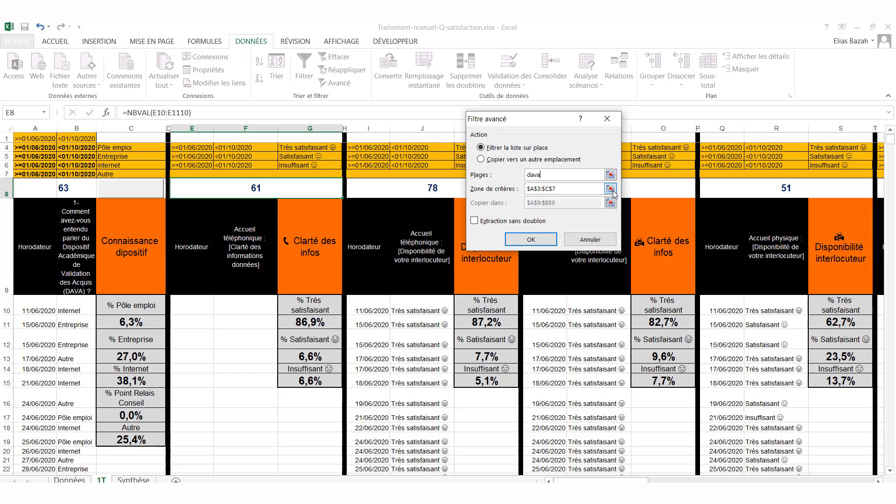
click(611, 188)
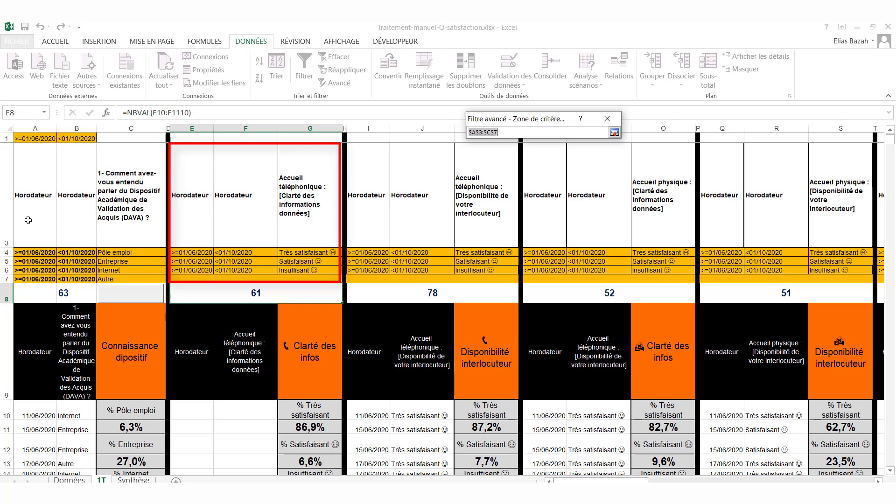
drag(188, 200, 321, 274)
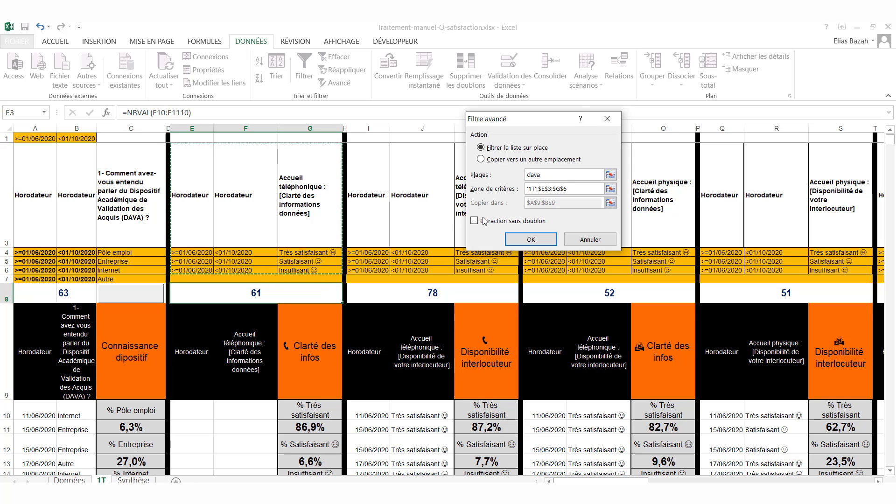
Step: Have the filter copy its results to another location, using the headers '1T'!E9:F9 as destination, and run it
click(498, 159)
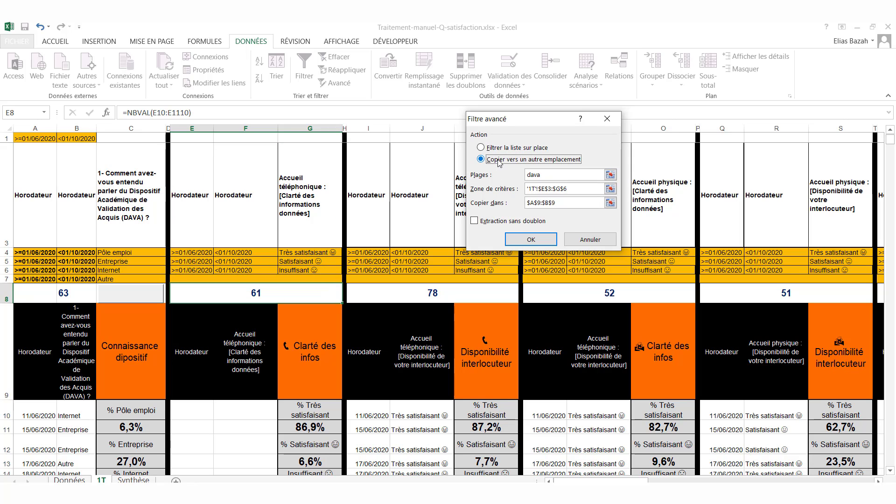
click(612, 203)
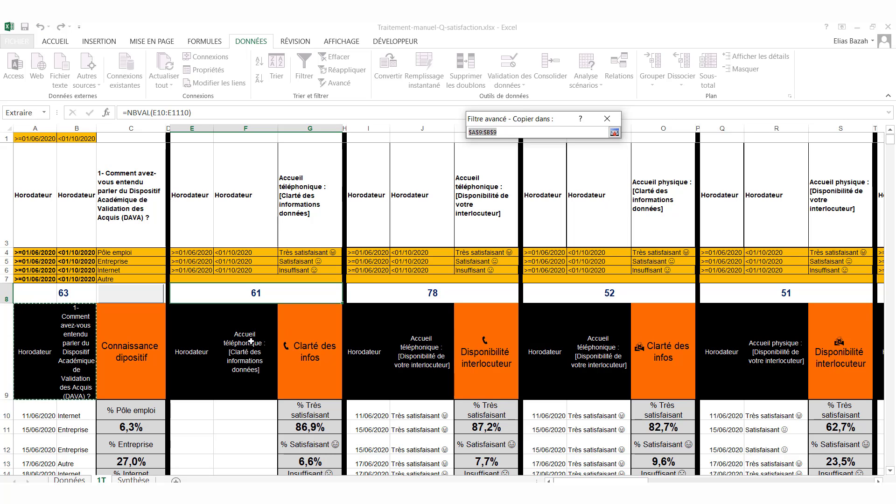
drag(182, 352, 245, 343)
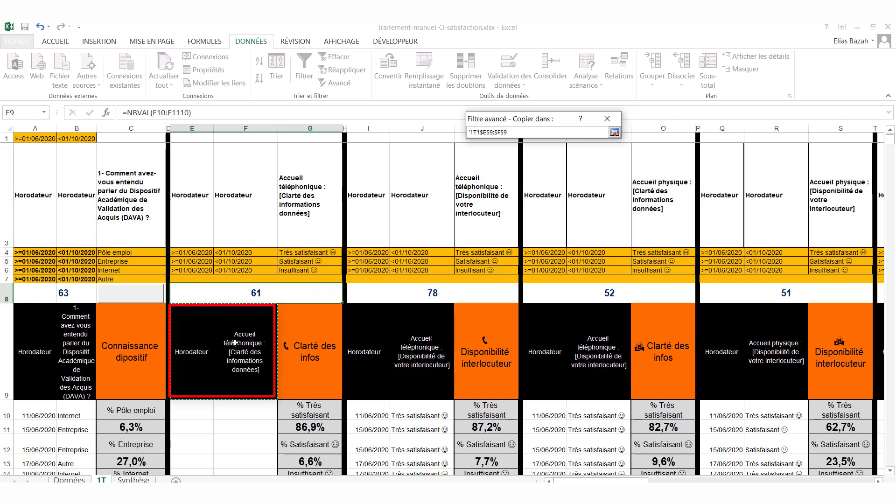
key(Return)
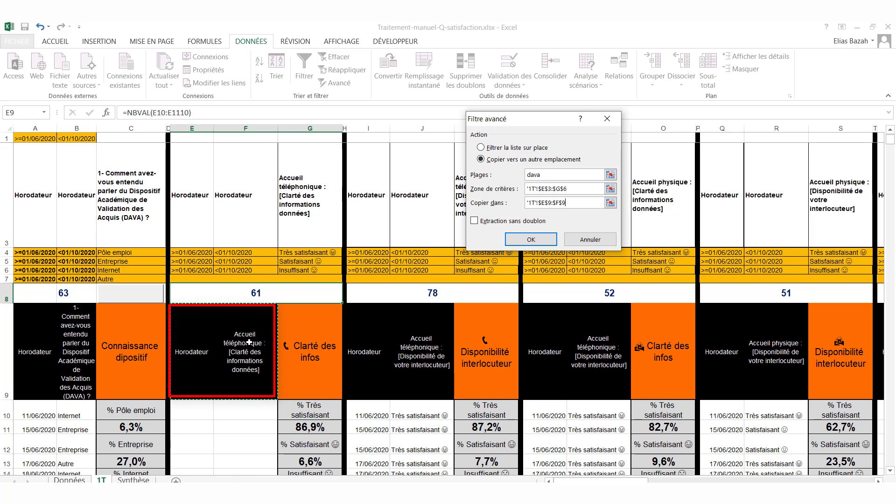
click(519, 237)
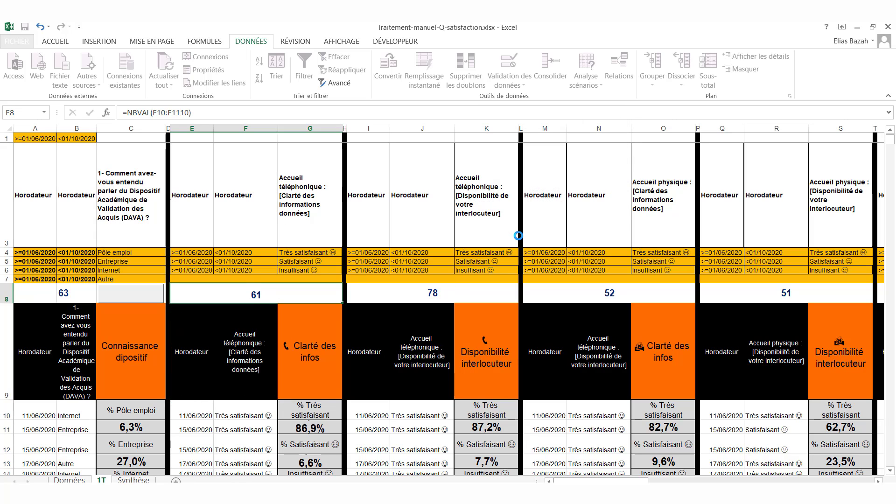
Step: Examine the extracted rows and the response count of the telephone Clarté des infos block on the 1T sheet
scroll(290, 356, down, 14)
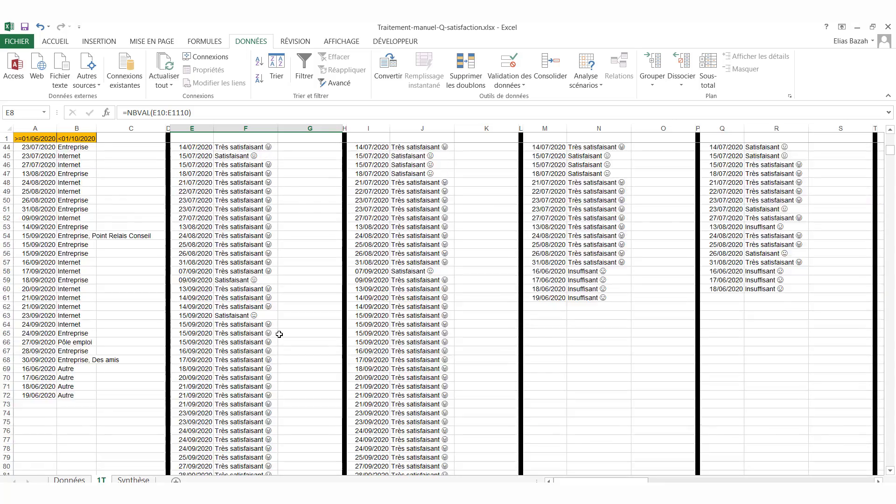
scroll(279, 335, up, 14)
scroll(276, 338, down, 20)
scroll(271, 343, up, 13)
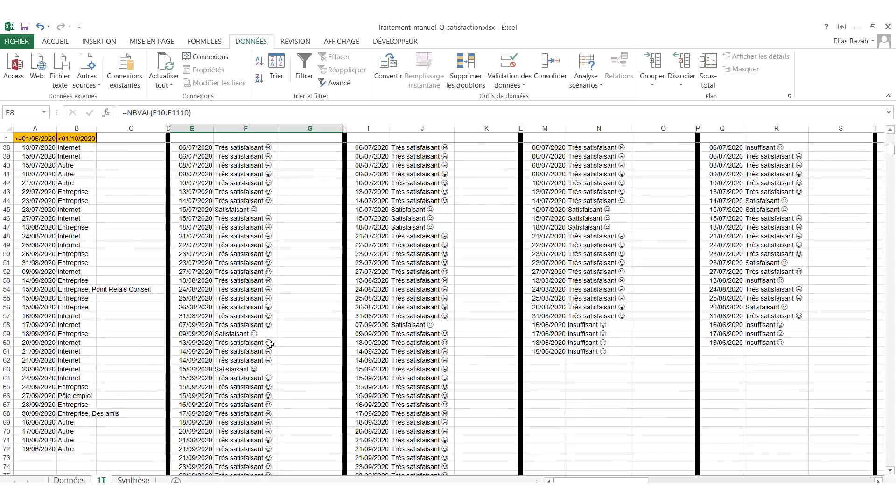
scroll(271, 344, up, 12)
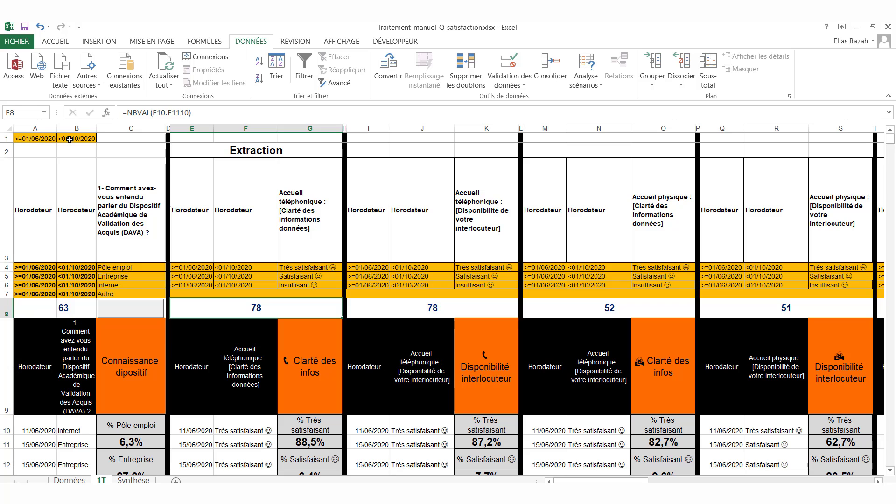
Step: Review the satisfaction percentages for each question on the Synthèse sheet, comparing them with the 1T sheet's blocks
click(127, 479)
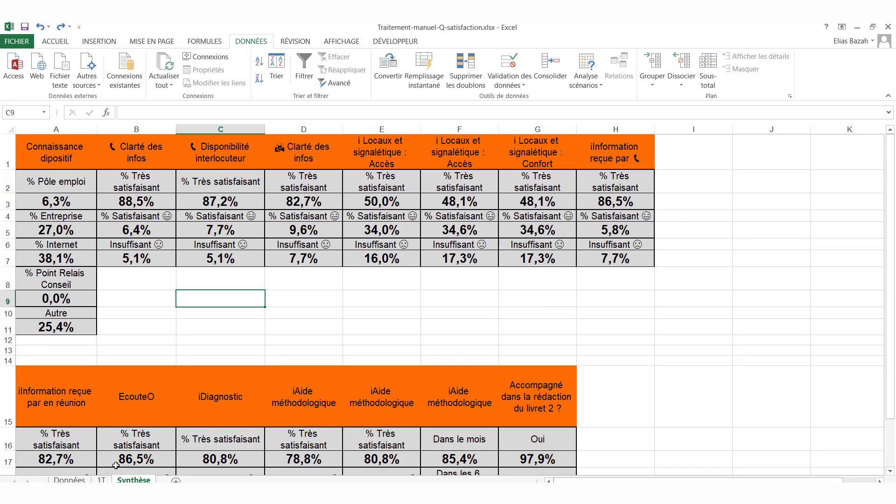
click(101, 480)
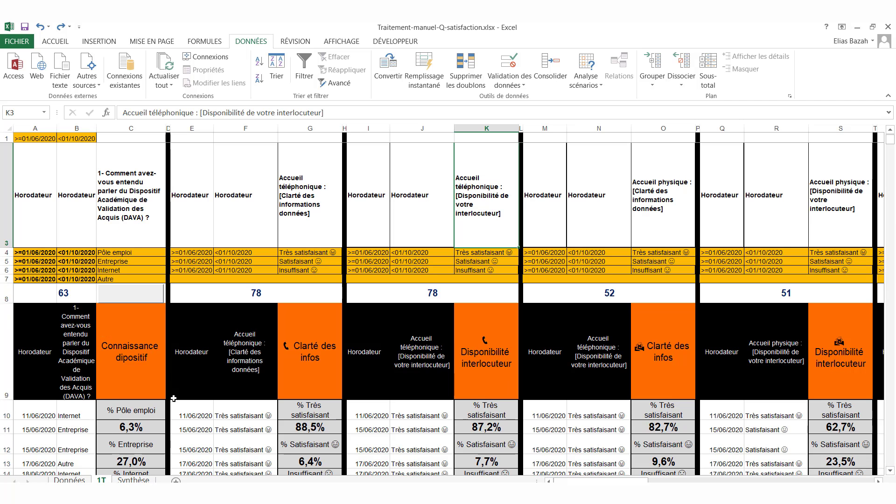
click(133, 480)
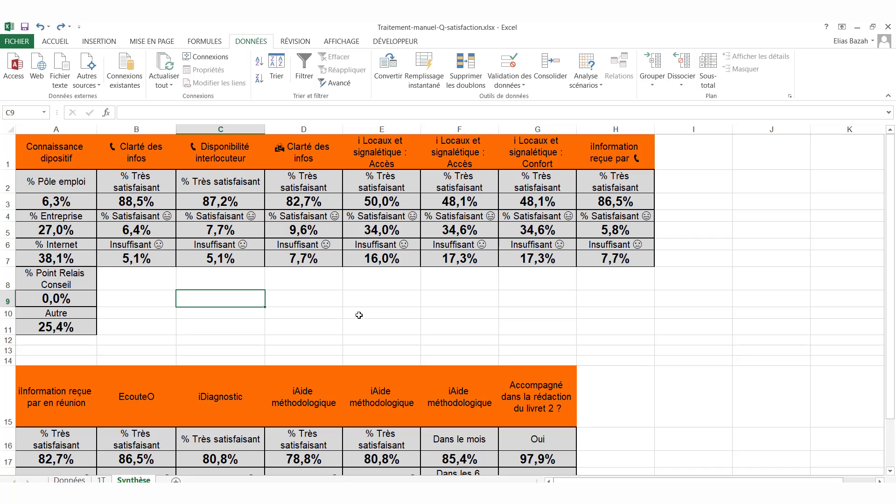
scroll(359, 315, down, 12)
scroll(357, 305, up, 12)
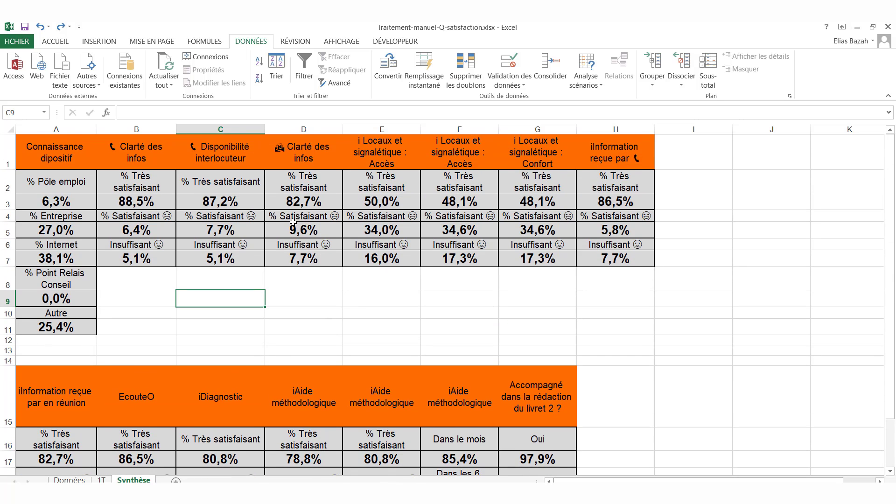